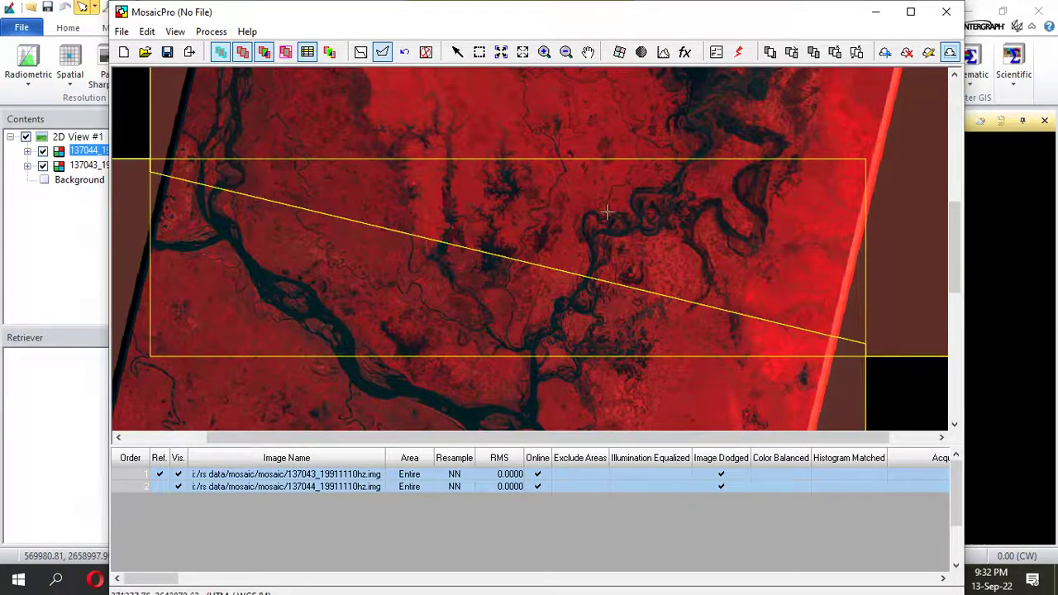
- Run the mosaic to an IMAGINE image named Mosaic in the Process Image folder of RS Data, computing the missing Image Dodging statistics
click(739, 55)
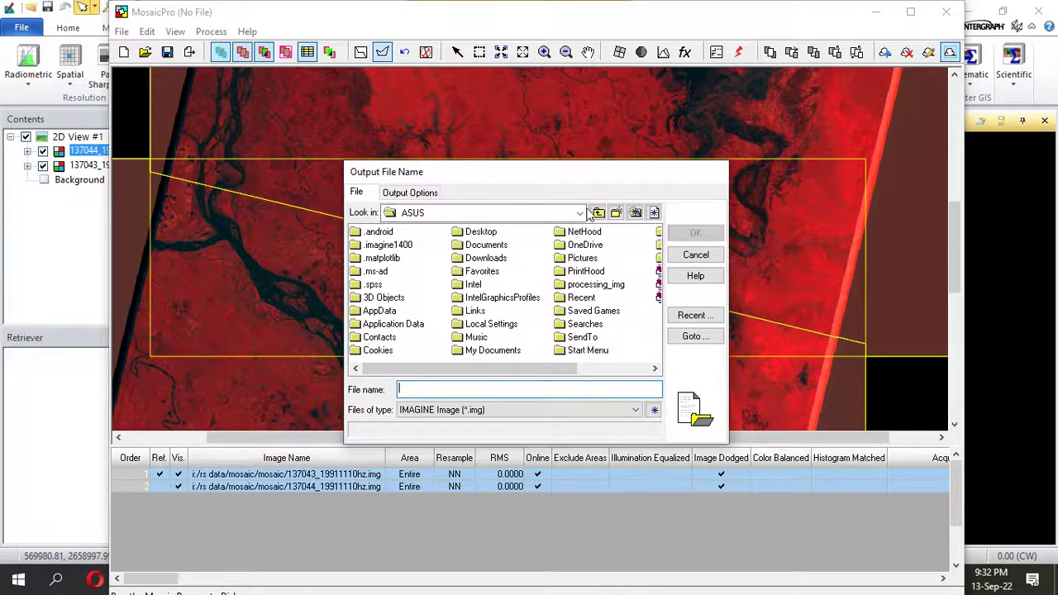
click(582, 214)
click(480, 312)
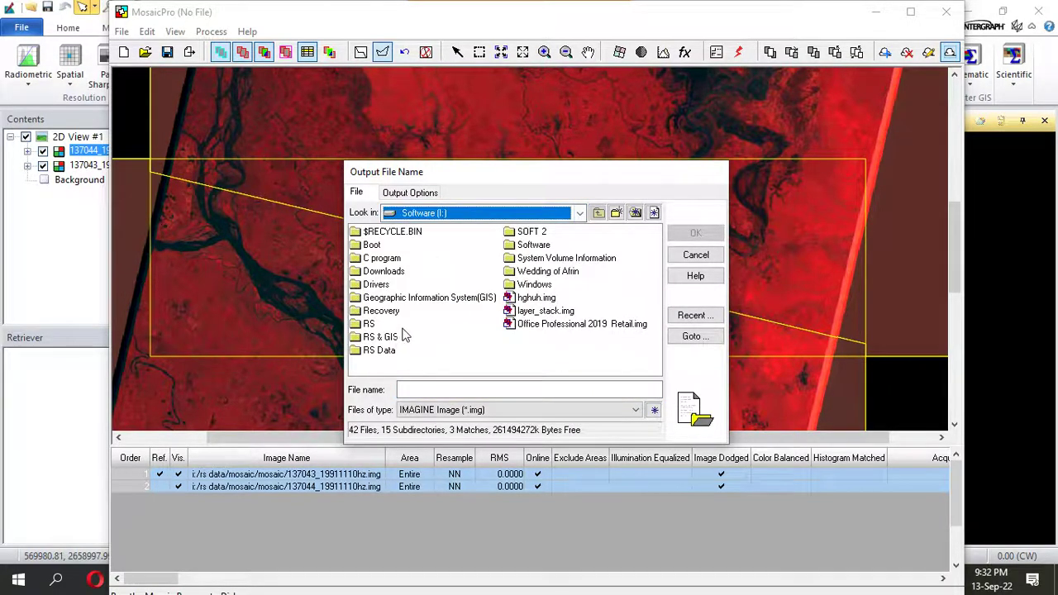
double_click(369, 350)
double_click(377, 271)
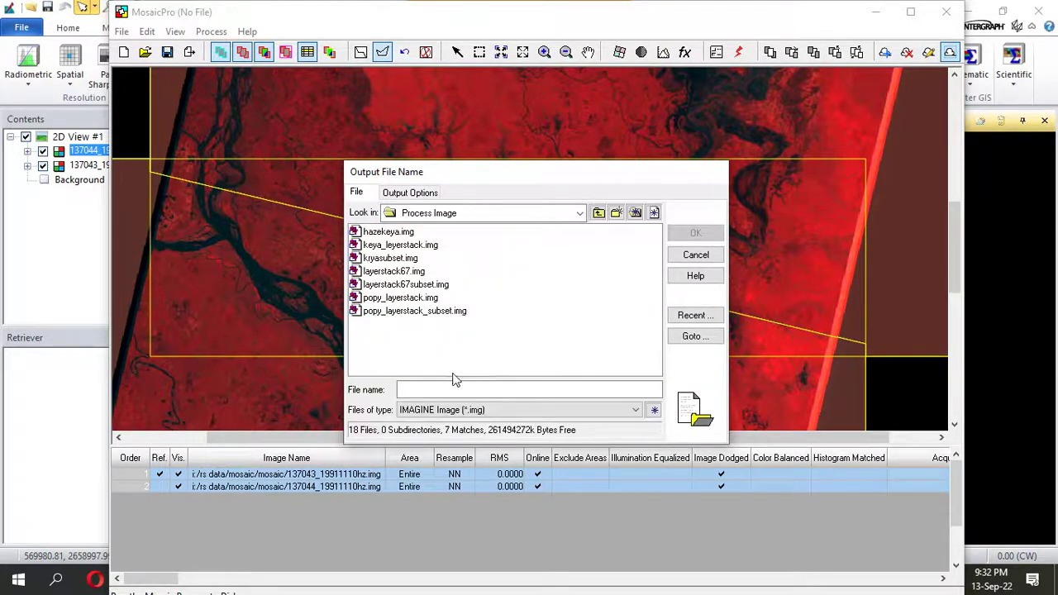
click(463, 390)
text(M)
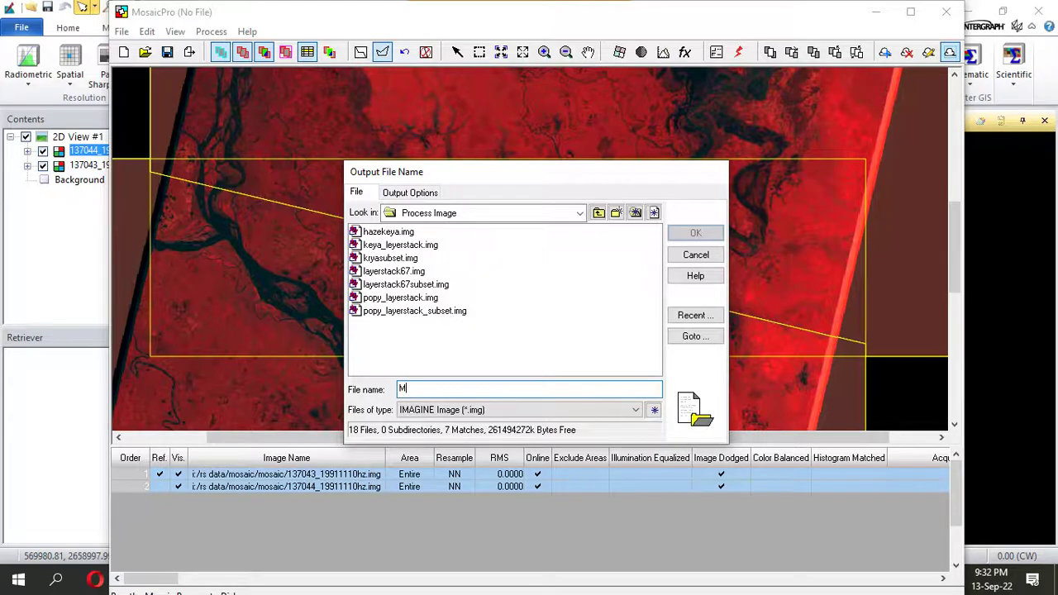
text(osaic)
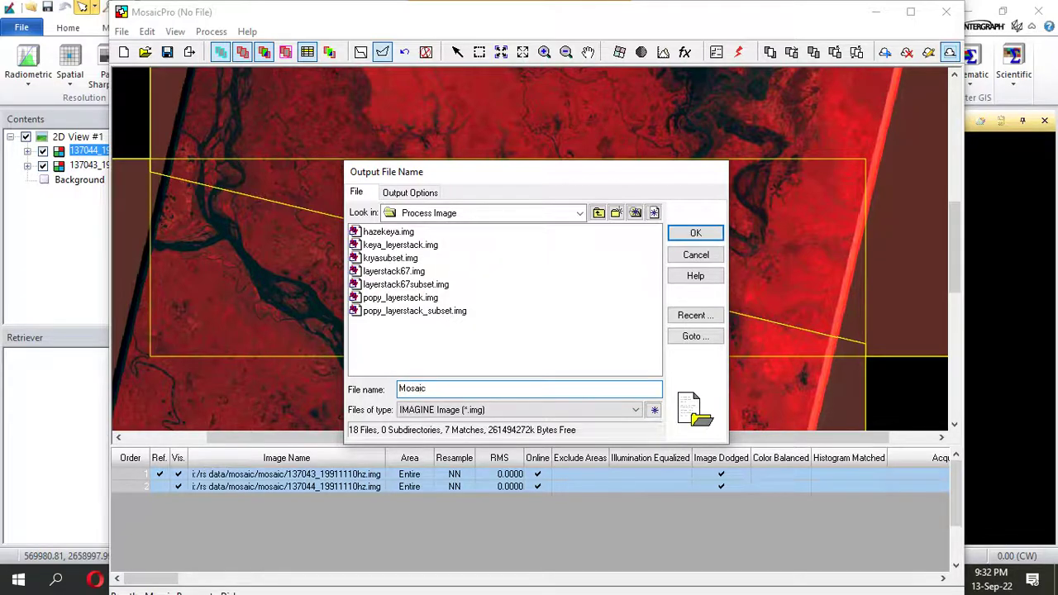
click(698, 233)
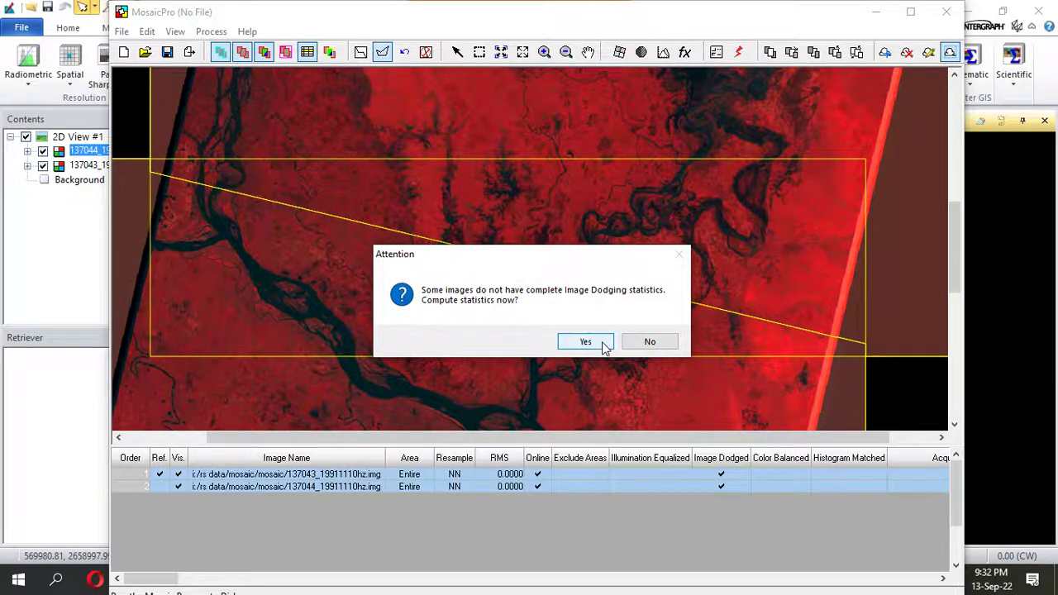
click(602, 342)
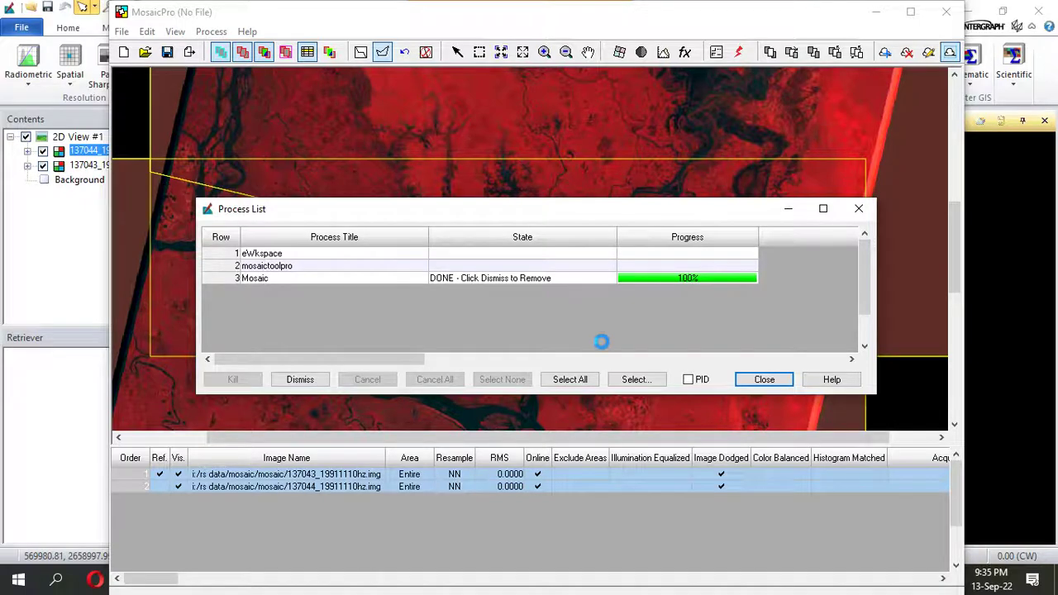
- Dismiss the finished Mosaic process and close MosaicPro without saving the mosaic definition
click(300, 380)
click(769, 378)
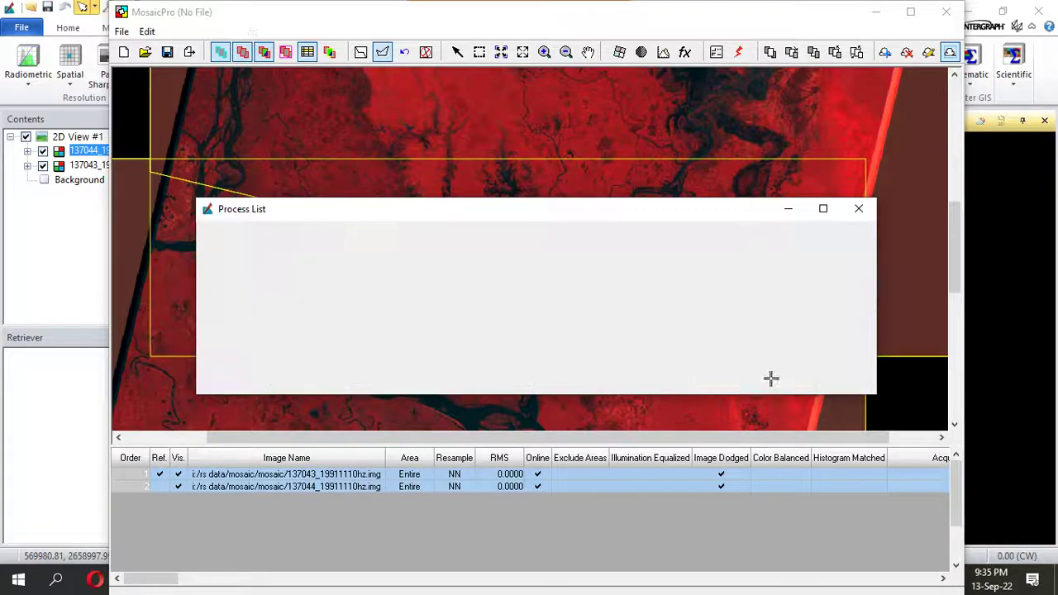
click(946, 11)
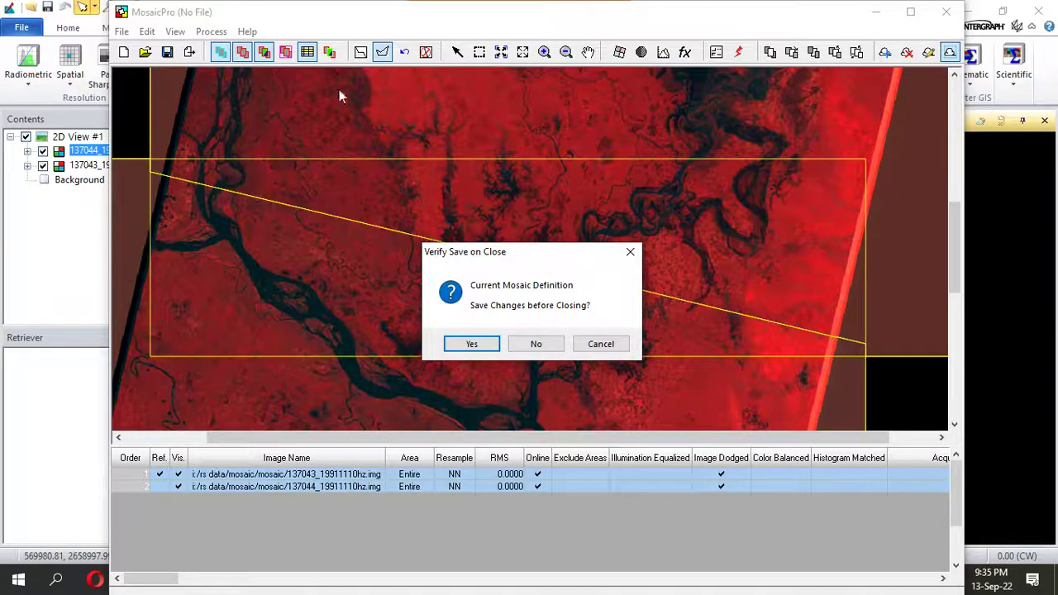
click(531, 344)
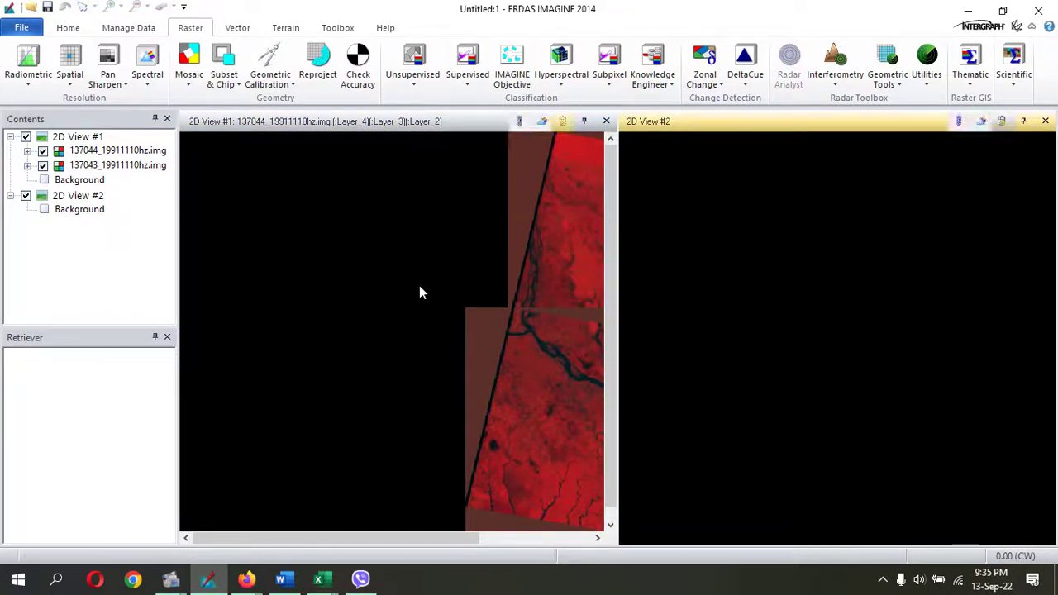
- Fit the images in 2D View #1 to the frame, and open the recent raster Mosaic.img in 2D View #2 fitted to its frame
right_click(421, 290)
click(463, 358)
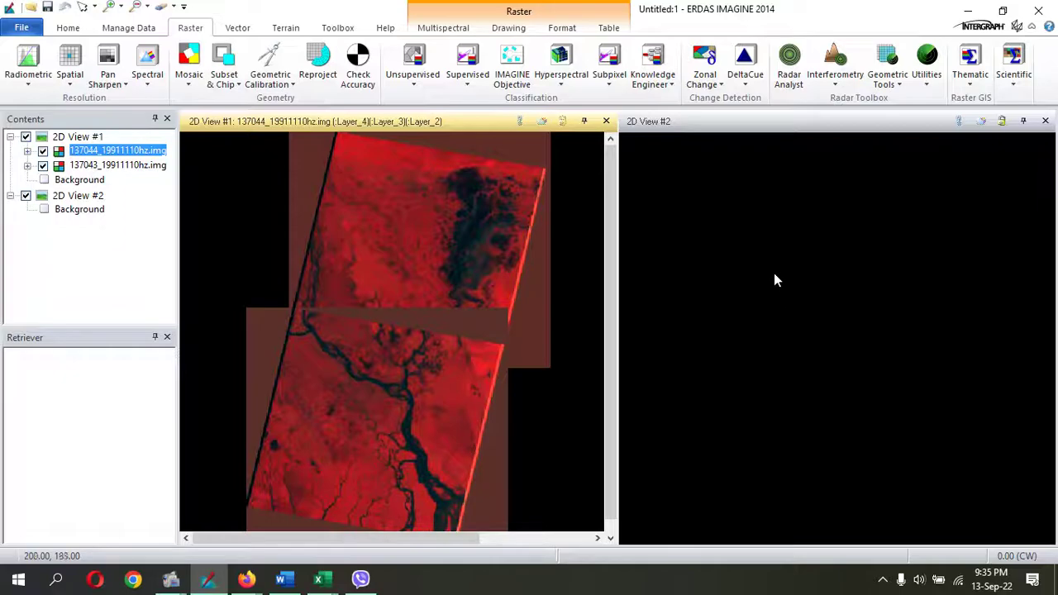
right_click(750, 278)
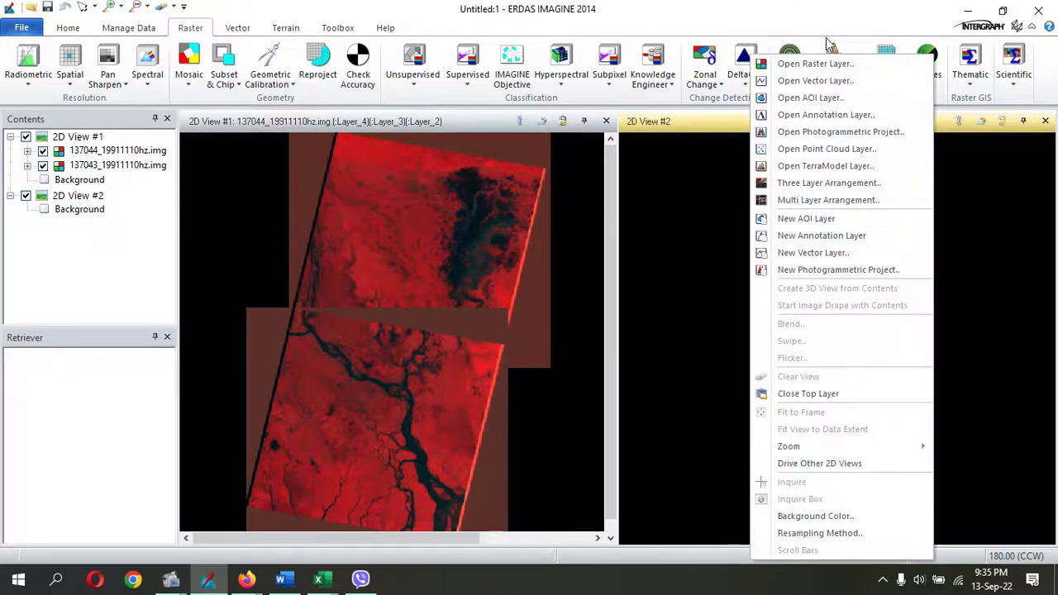
click(829, 66)
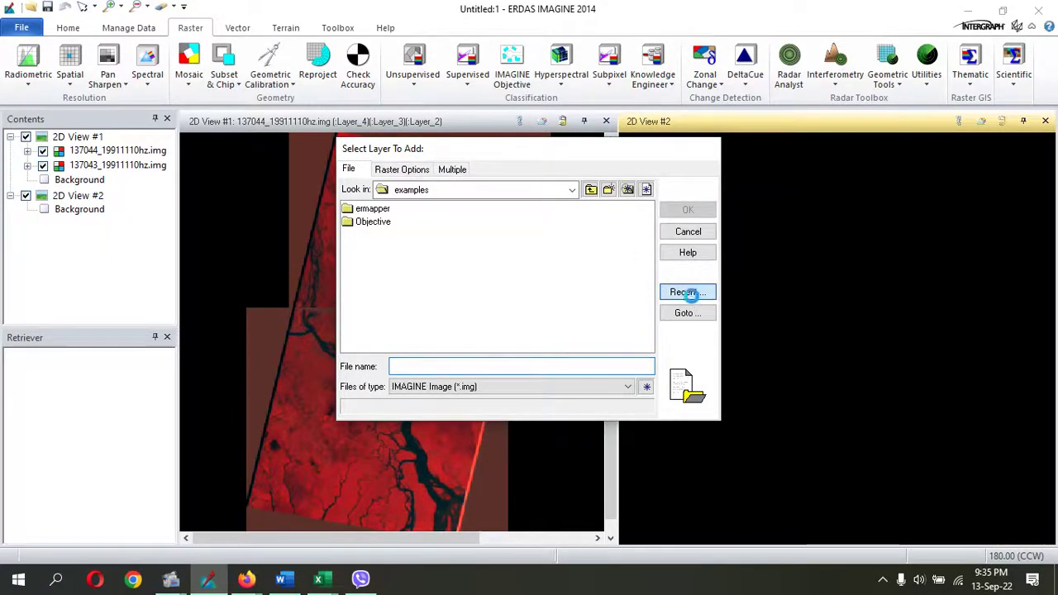
click(698, 294)
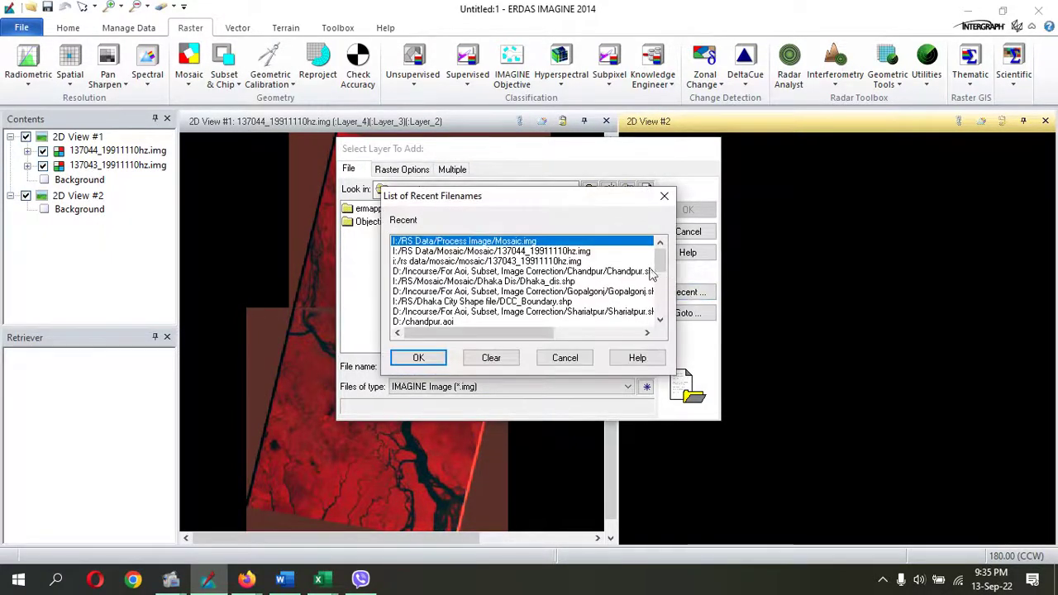
click(419, 357)
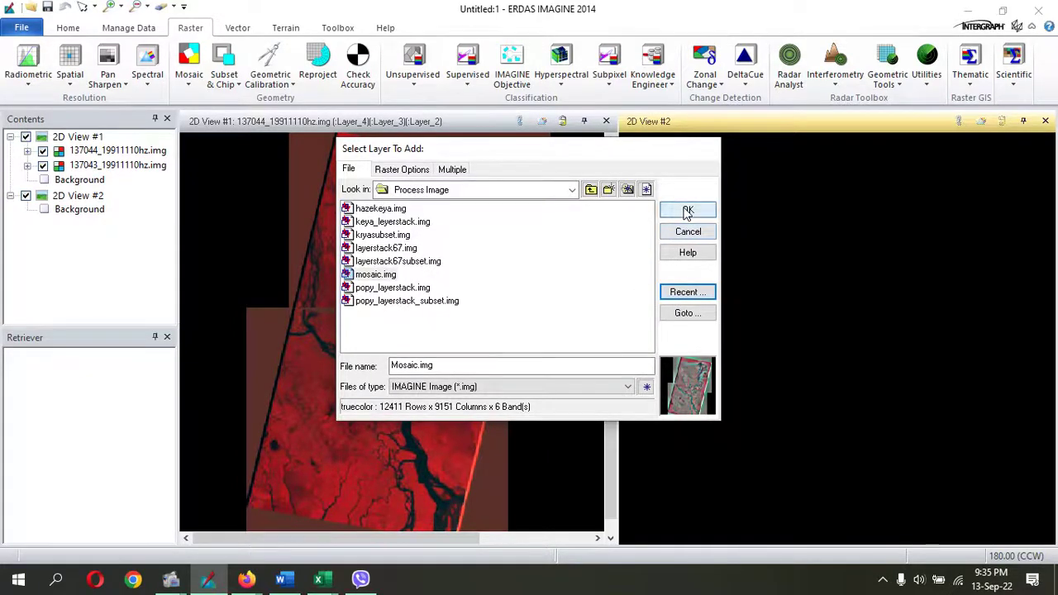
click(687, 211)
right_click(704, 286)
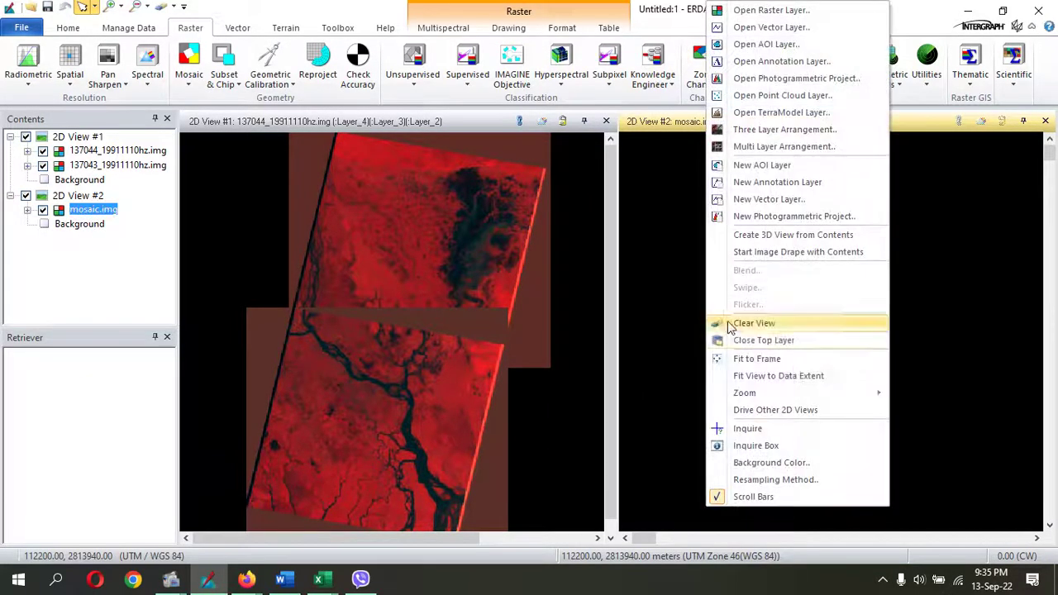
click(754, 366)
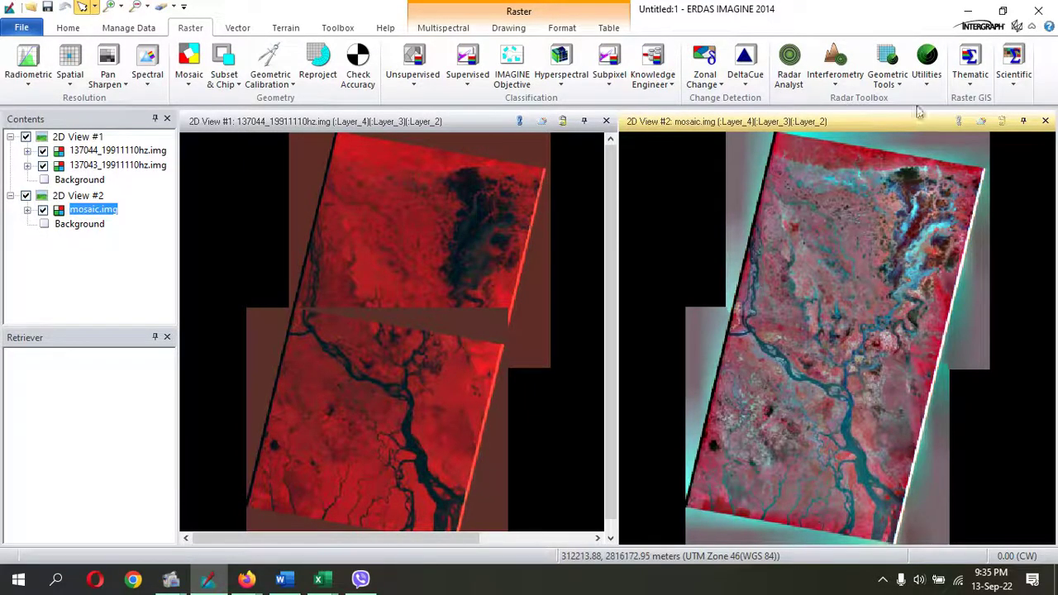
- Minimize ERDAS IMAGINE and launch ArcMap 10.8
click(967, 11)
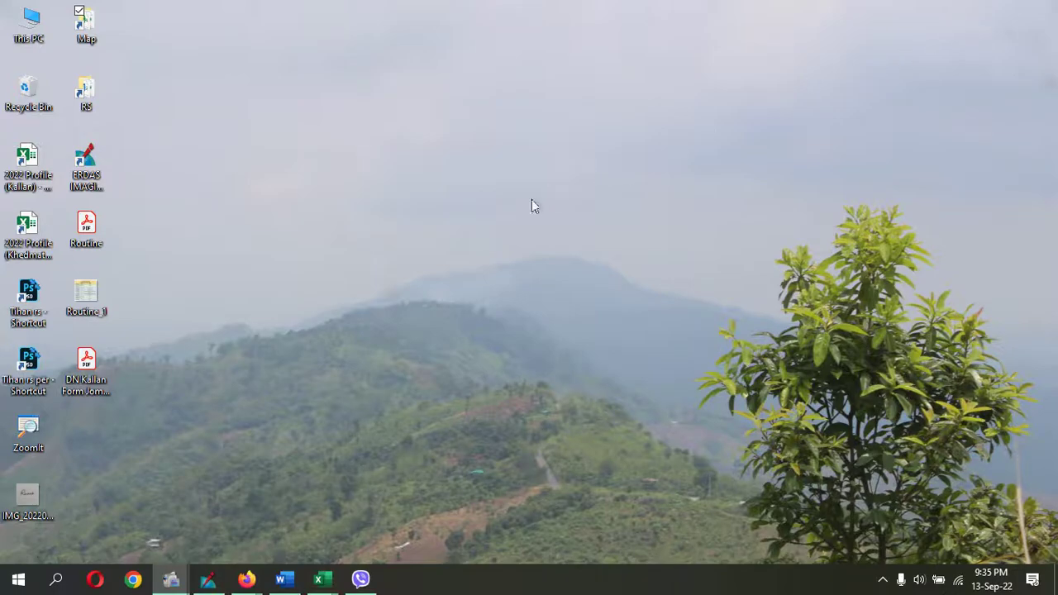
click(18, 579)
scroll(322, 418, down, 3)
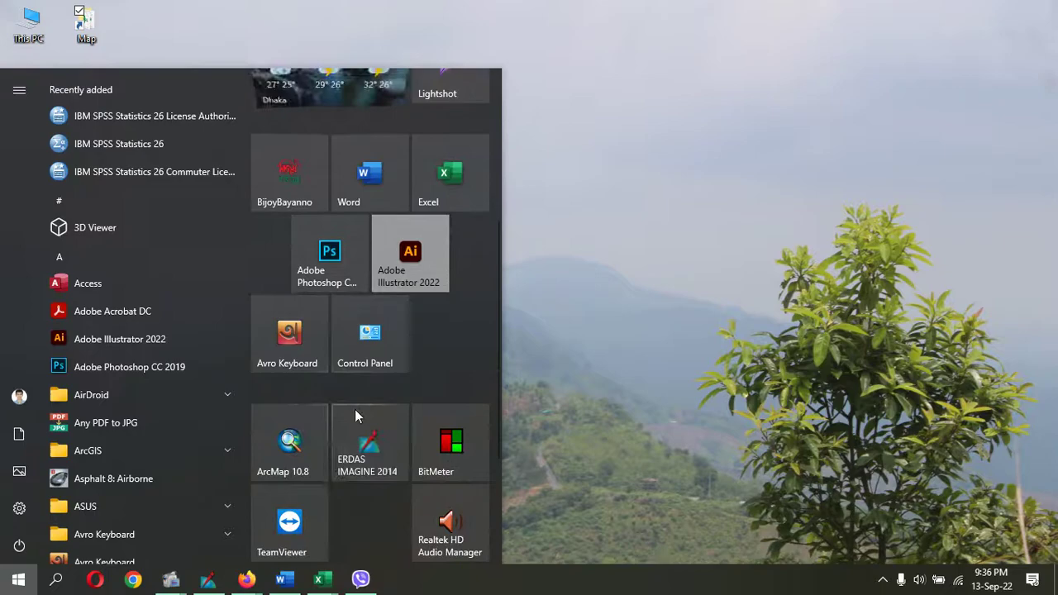
click(297, 445)
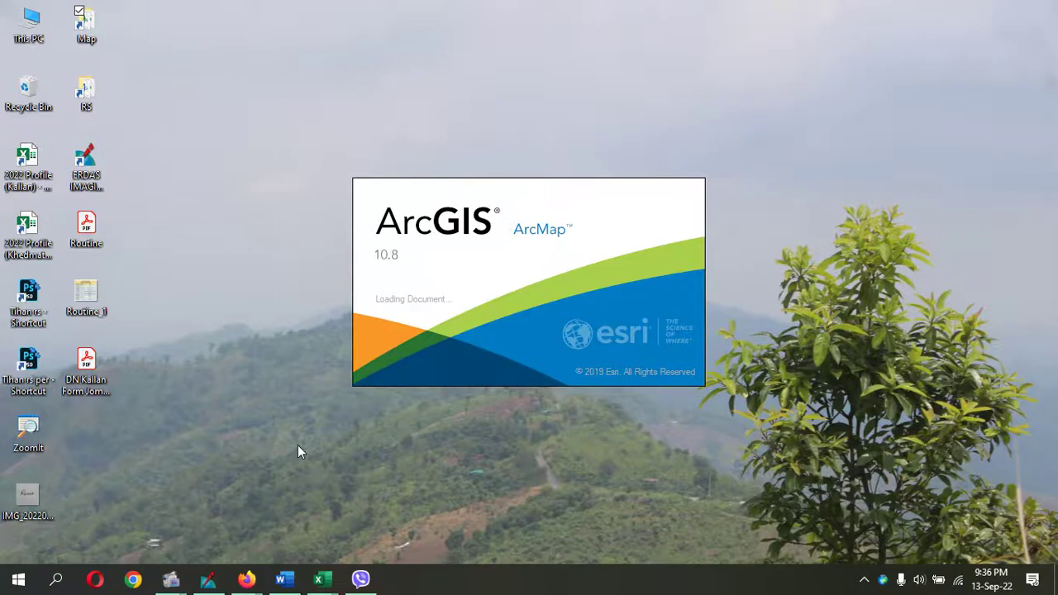
- Switch to the Google Meet call in Firefox, admit the waiting participant, and minimize the browser
mouse_move(246, 578)
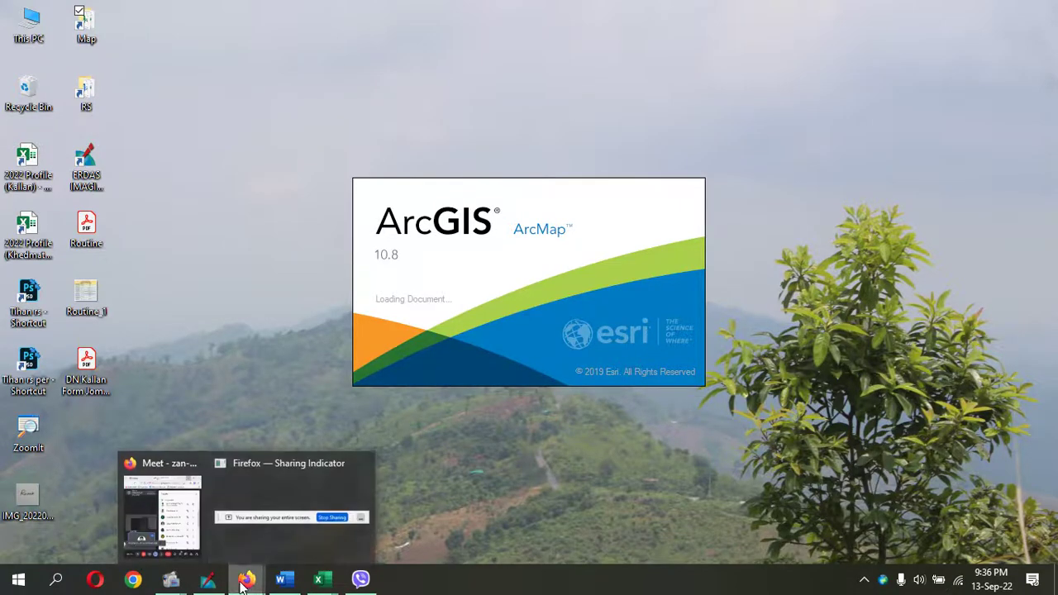
click(166, 510)
click(957, 178)
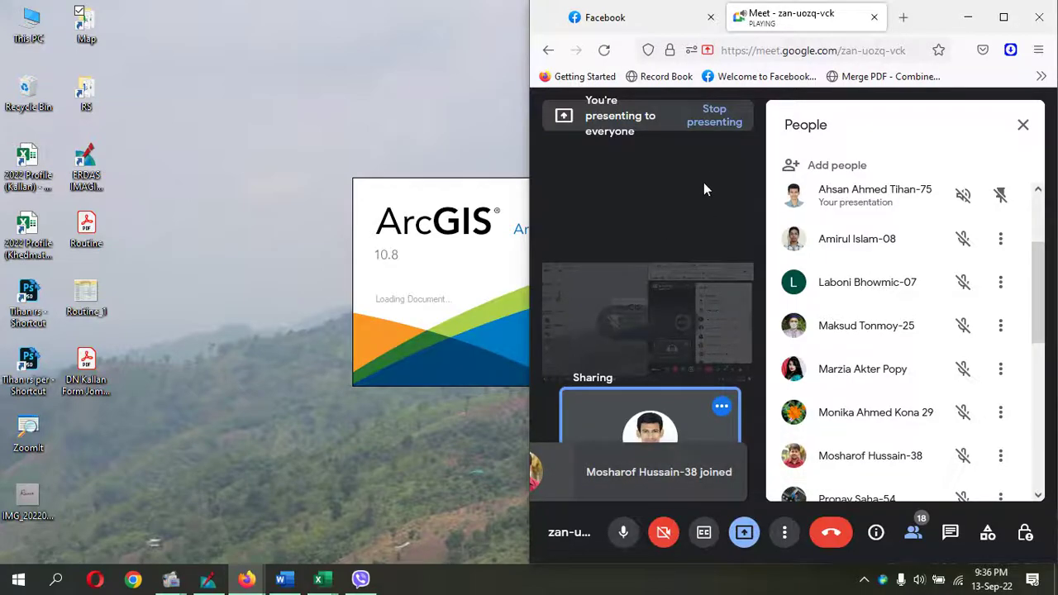
click(974, 18)
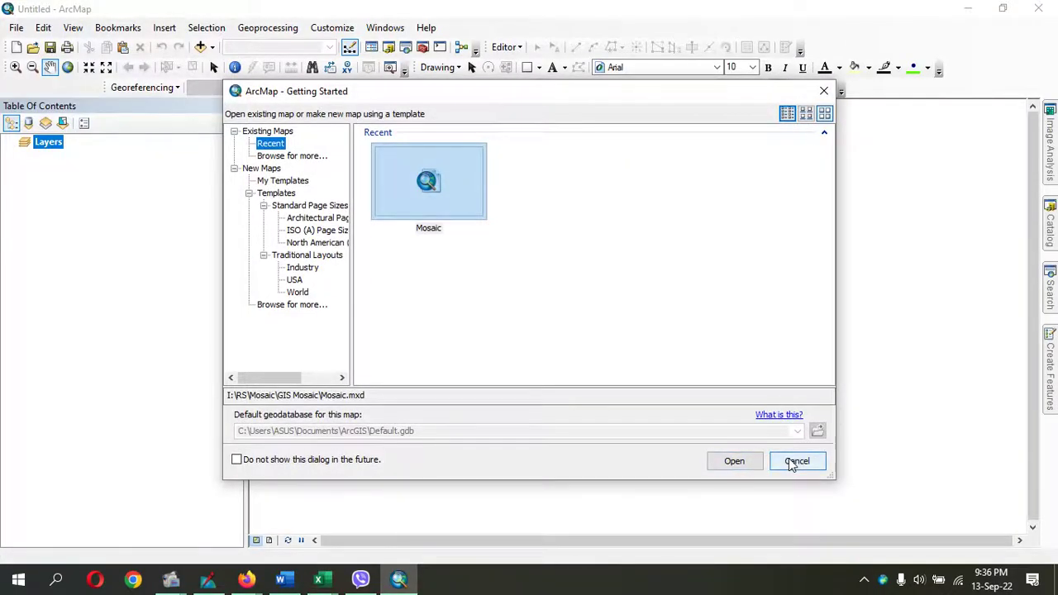
- Dismiss ArcMap's Getting Started dialog to begin with a blank map
click(796, 461)
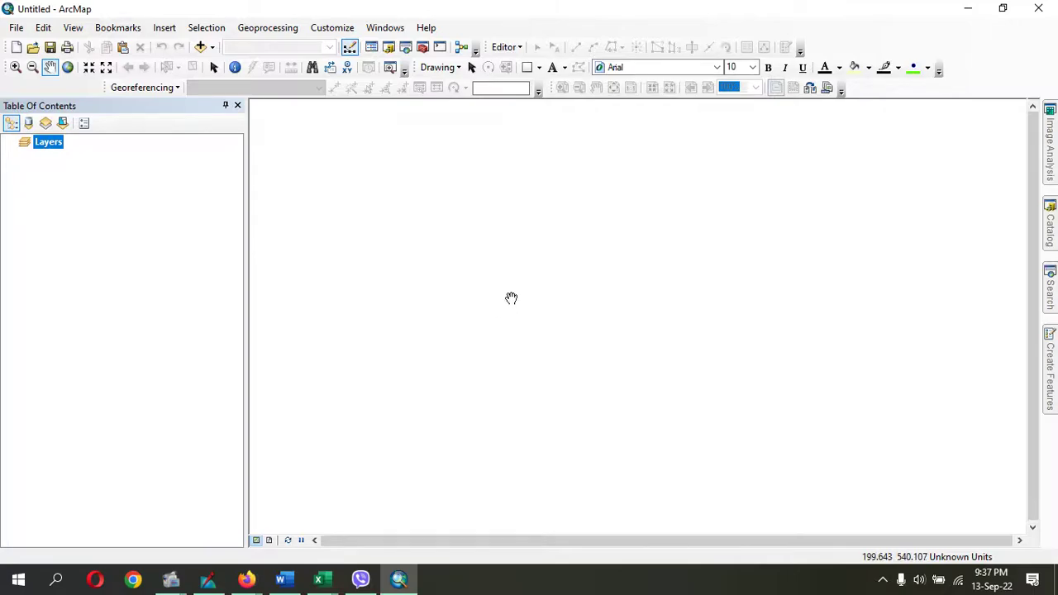
- Close the Viber window and the Remote Sensing document in Word
click(355, 580)
drag(356, 580, 319, 550)
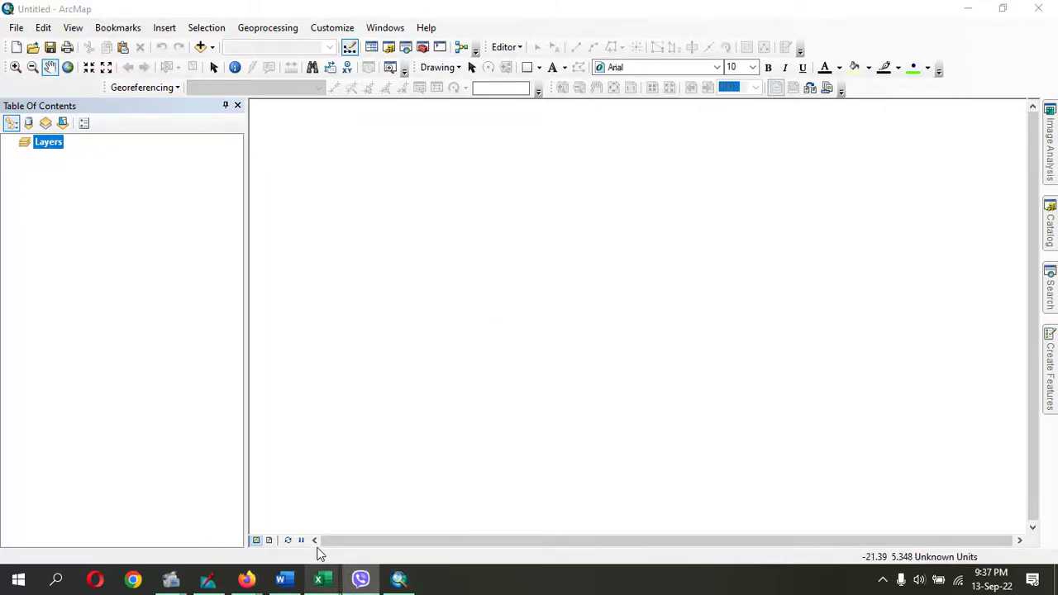
click(338, 558)
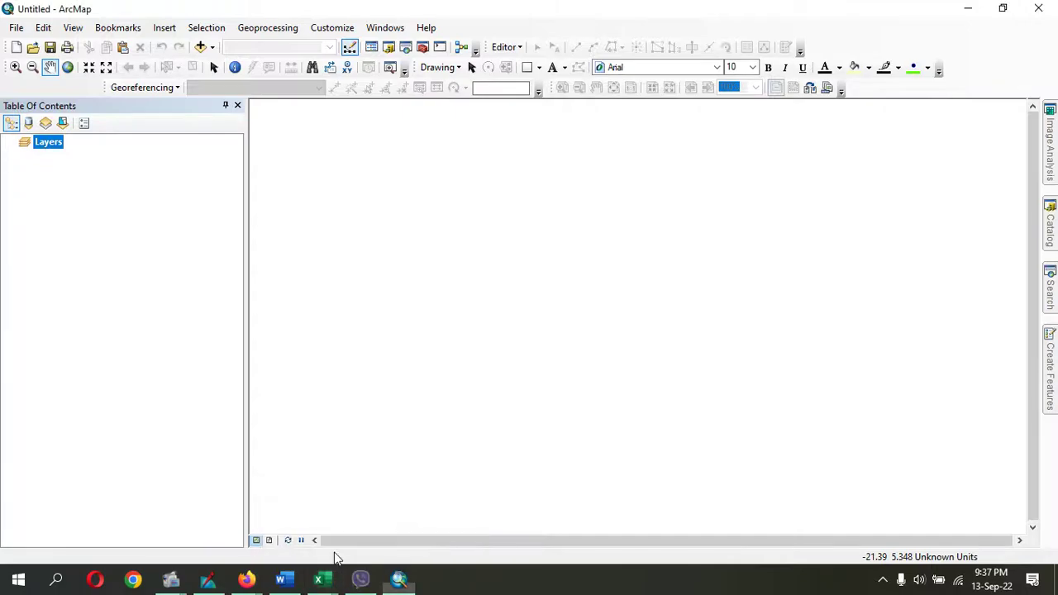
click(283, 581)
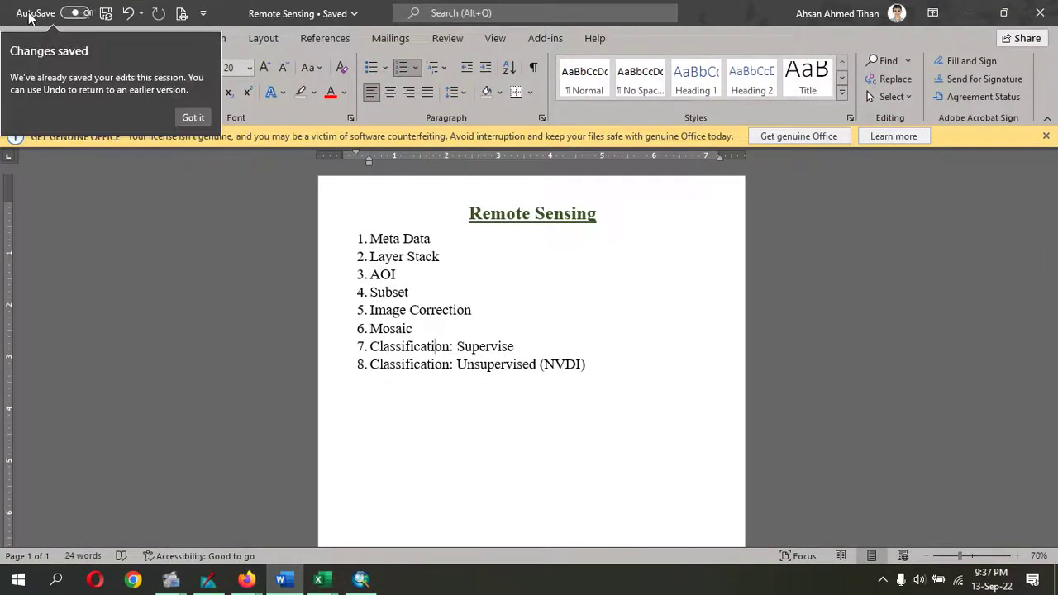
click(1040, 12)
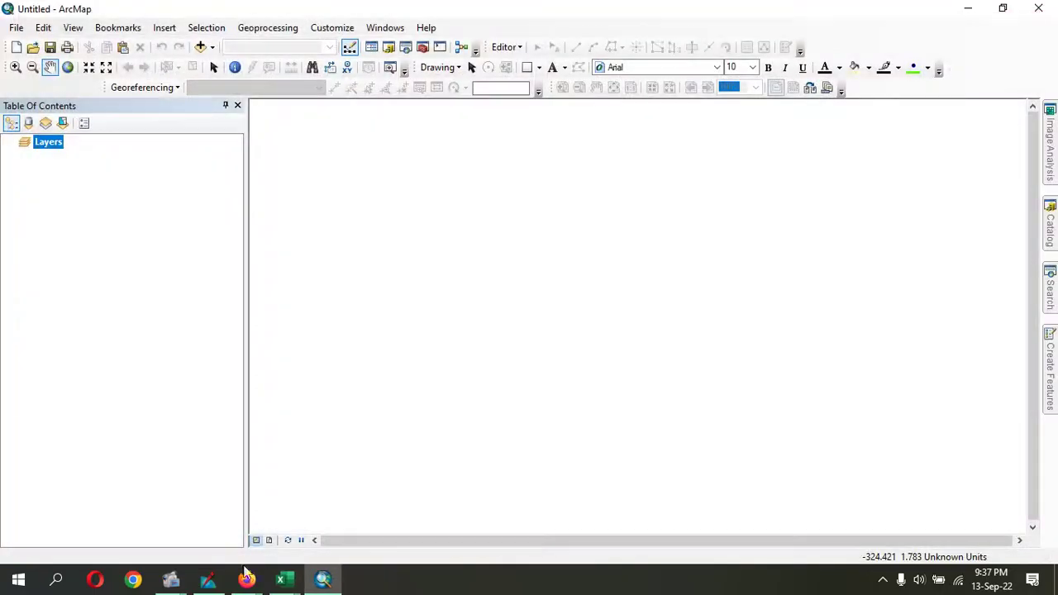
- Switch to ERDAS IMAGINE and quit it without saving the session
click(208, 581)
click(1038, 10)
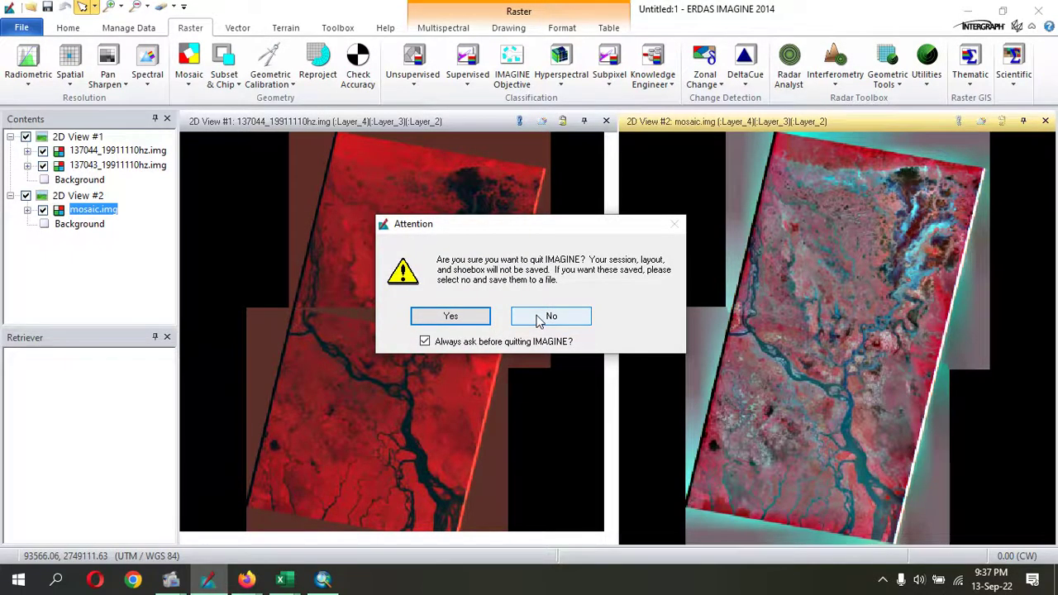
key(Return)
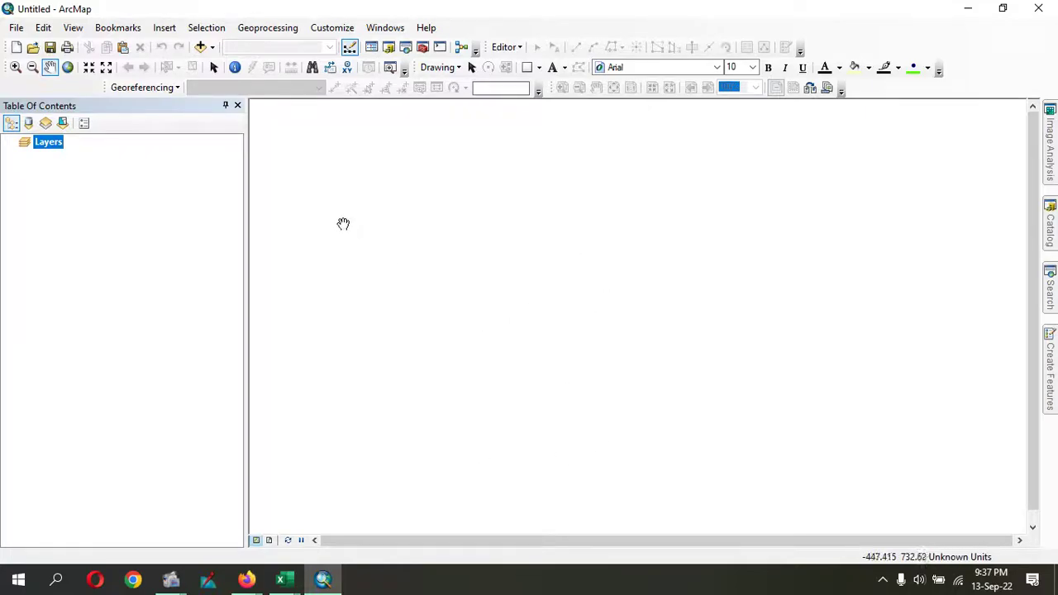
- Add 137043_19911110hz.img and 137044_19911110hz.img from I:\RS Data\Mosaic\Mosaic to the blank ArcMap document
click(201, 46)
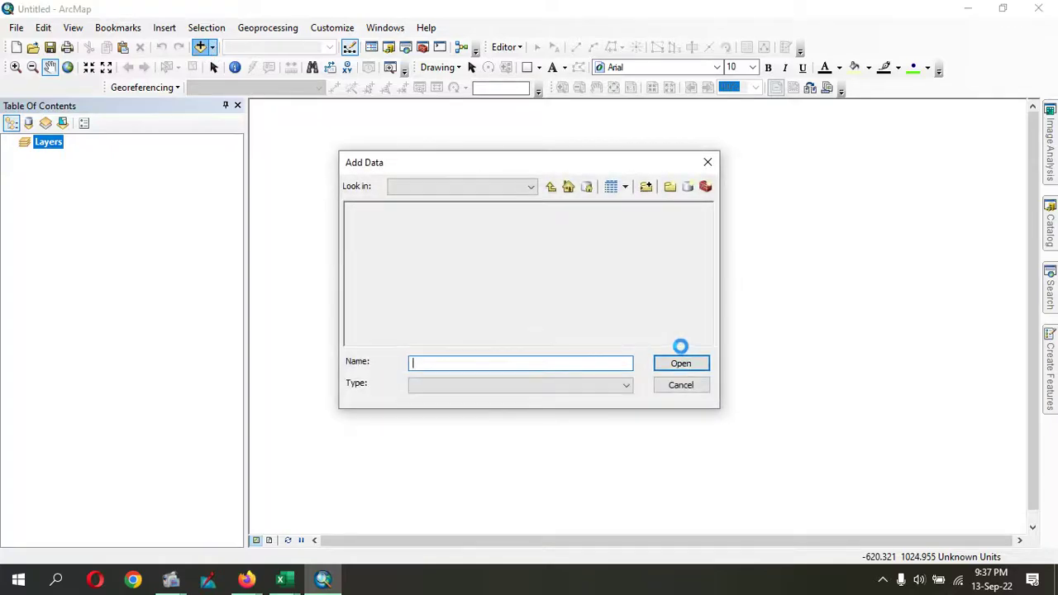
click(549, 188)
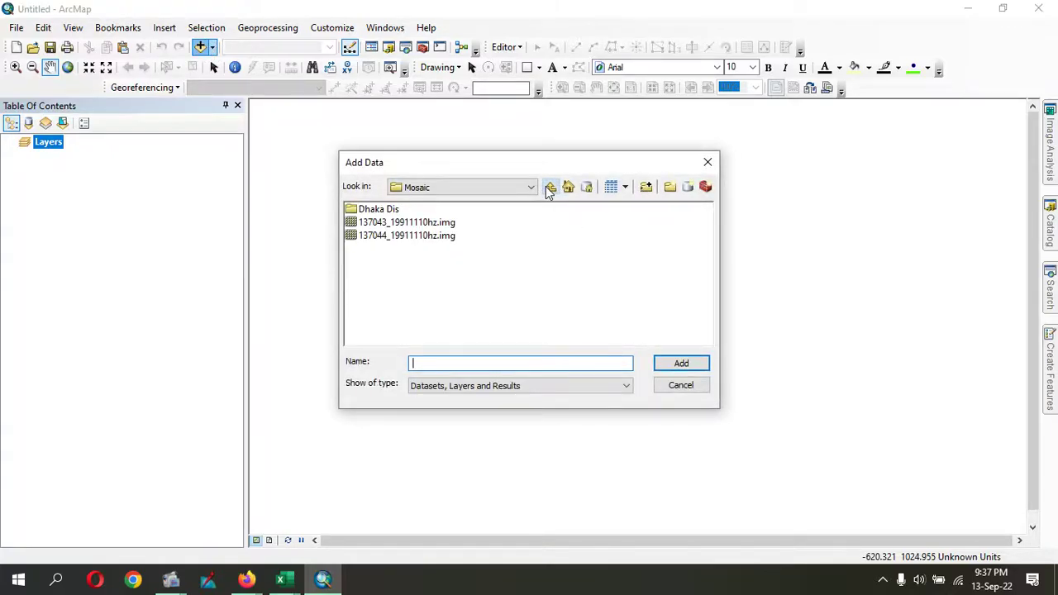
click(550, 188)
click(549, 187)
click(549, 187)
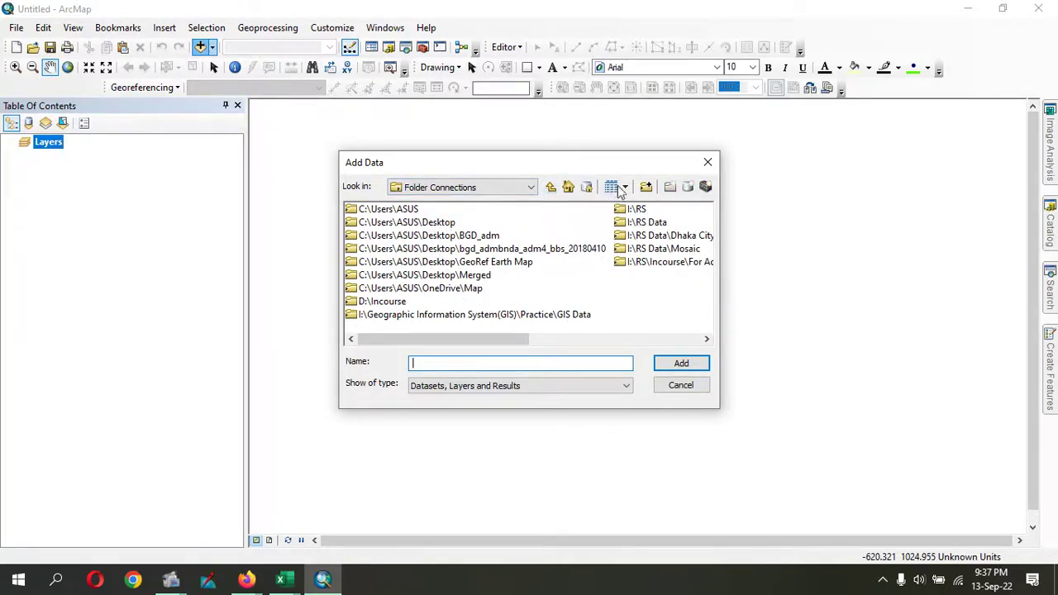
double_click(650, 223)
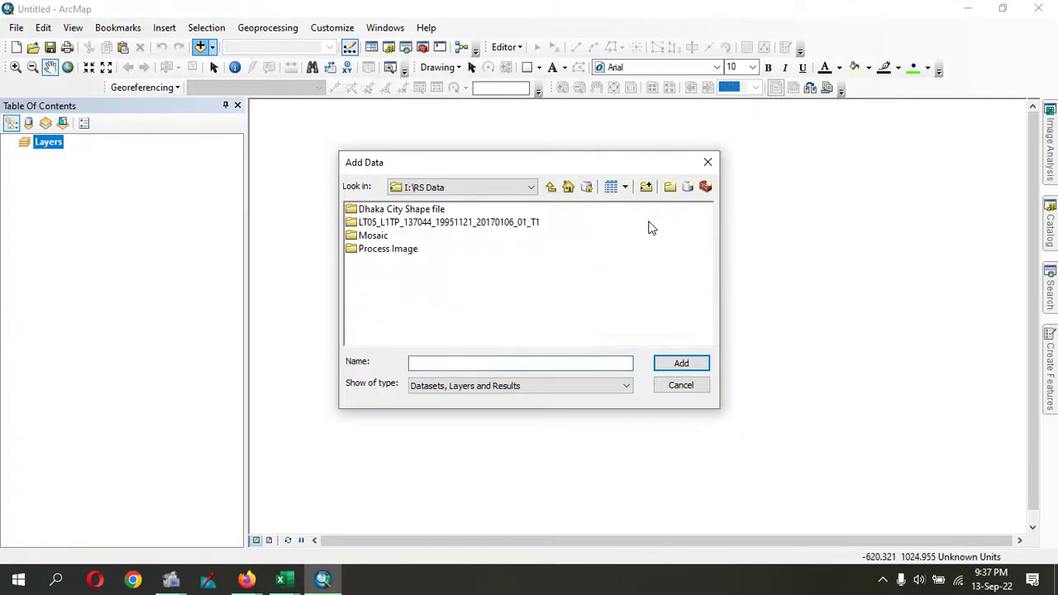
double_click(376, 238)
click(378, 213)
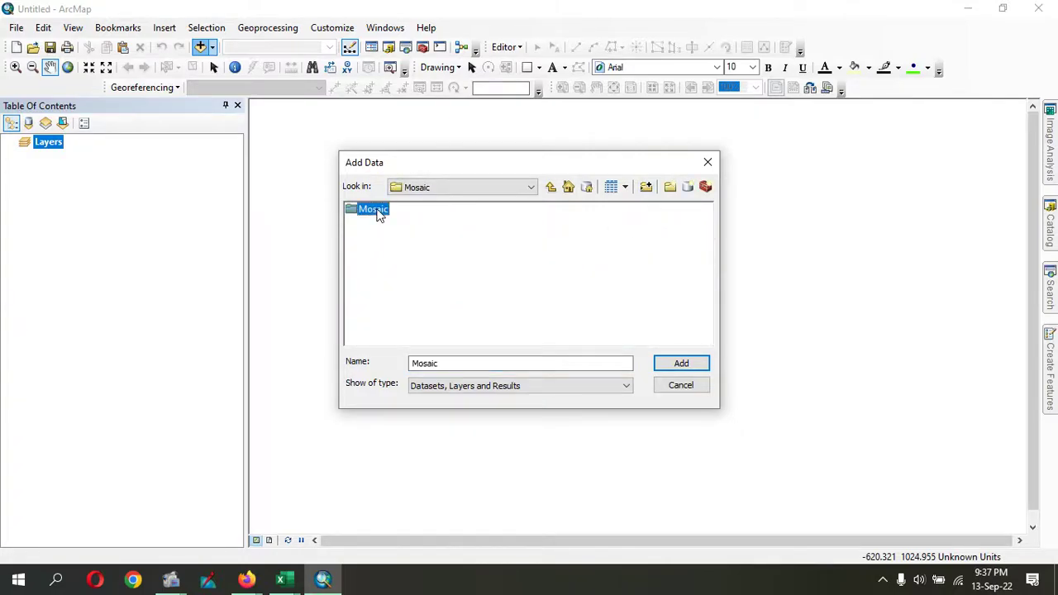
double_click(377, 213)
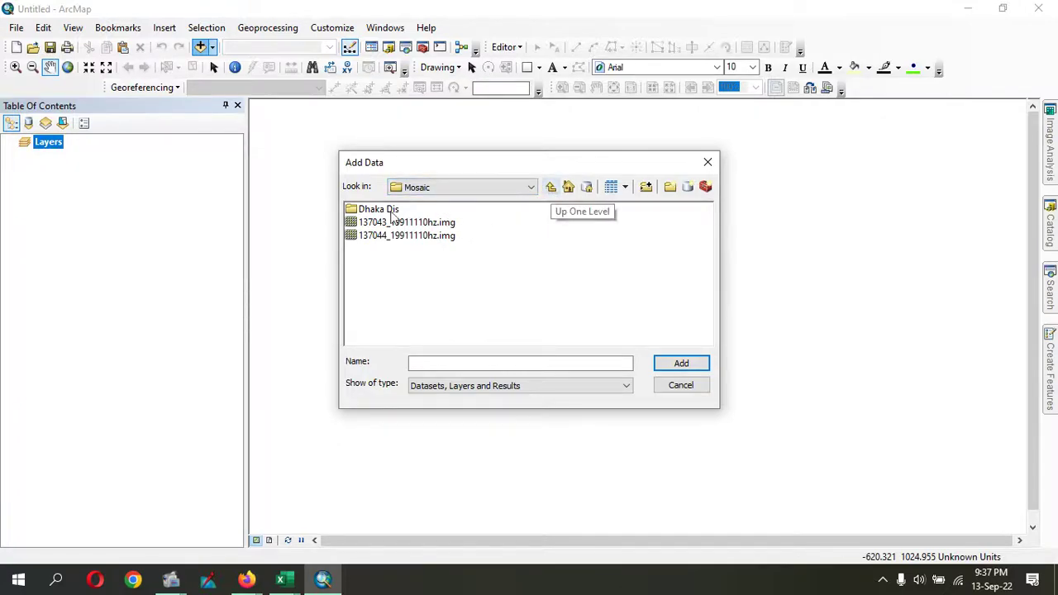
drag(481, 217, 435, 256)
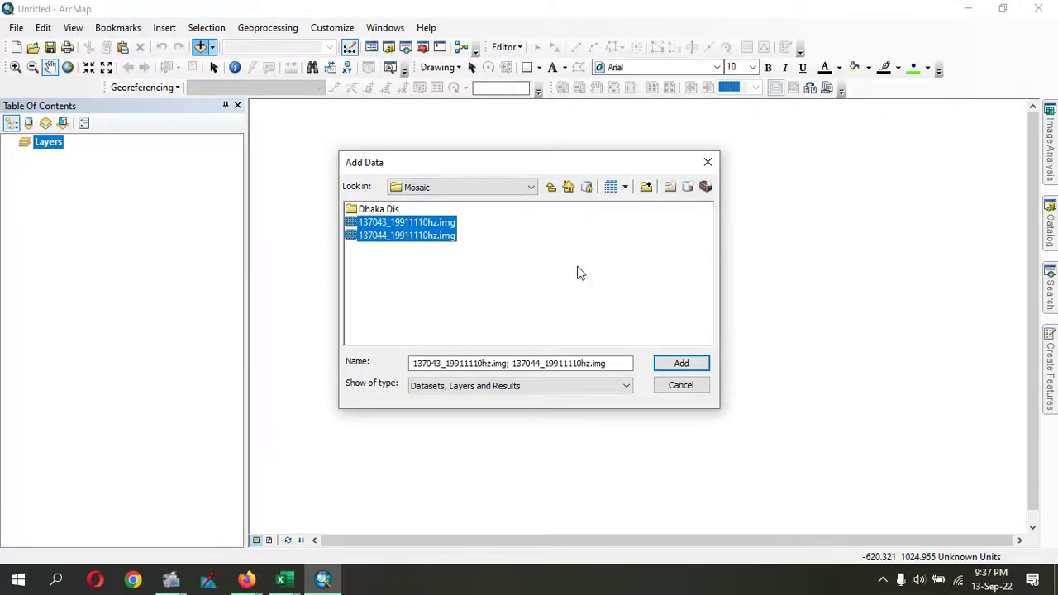
click(693, 364)
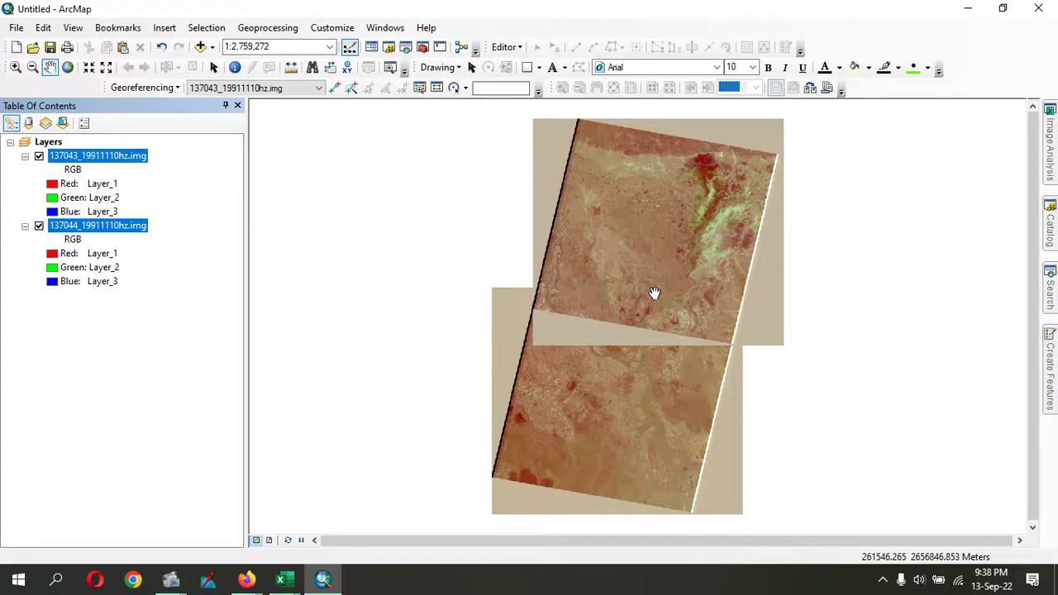
- Hide the 137044_19911110hz.img layer to view the 137043_19911110hz.img scene by itself
click(39, 226)
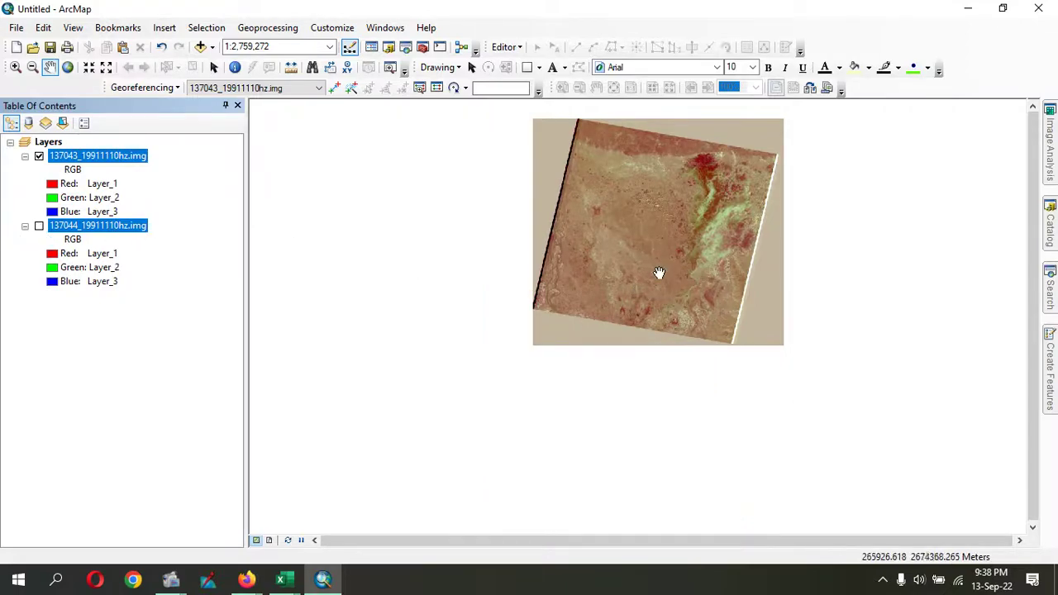
drag(659, 273, 593, 356)
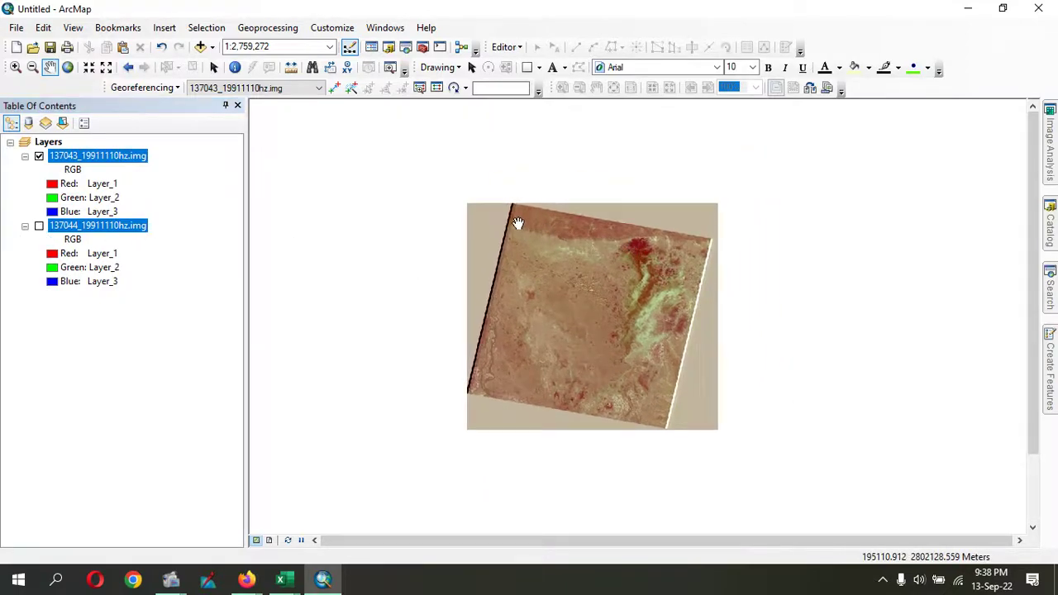